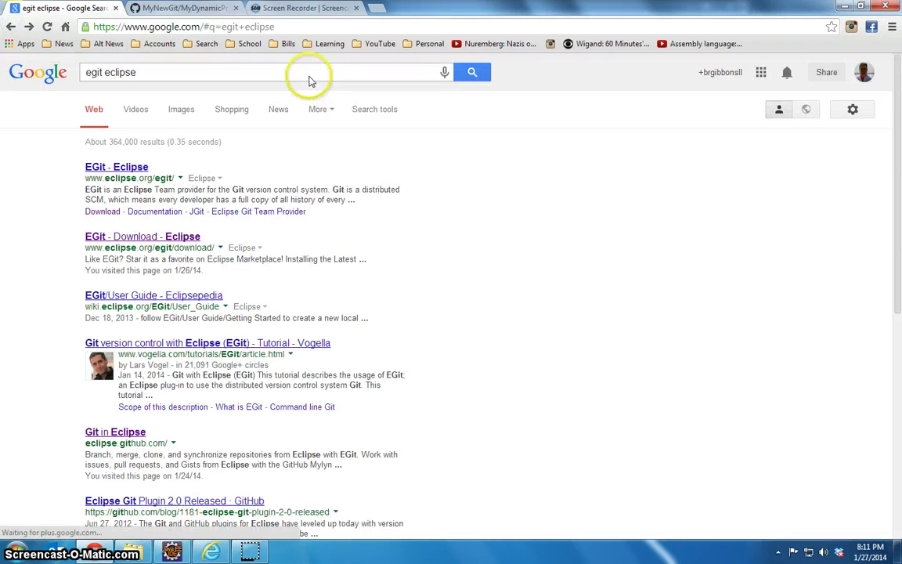
Open the EGit download page on eclipse.org from the "egit eclipse" search results.
{"action": "left_click_drag", "start_coordinate": [307, 77], "coordinate": [94, 72]}
{"action": "left_click", "coordinate": [157, 69]}
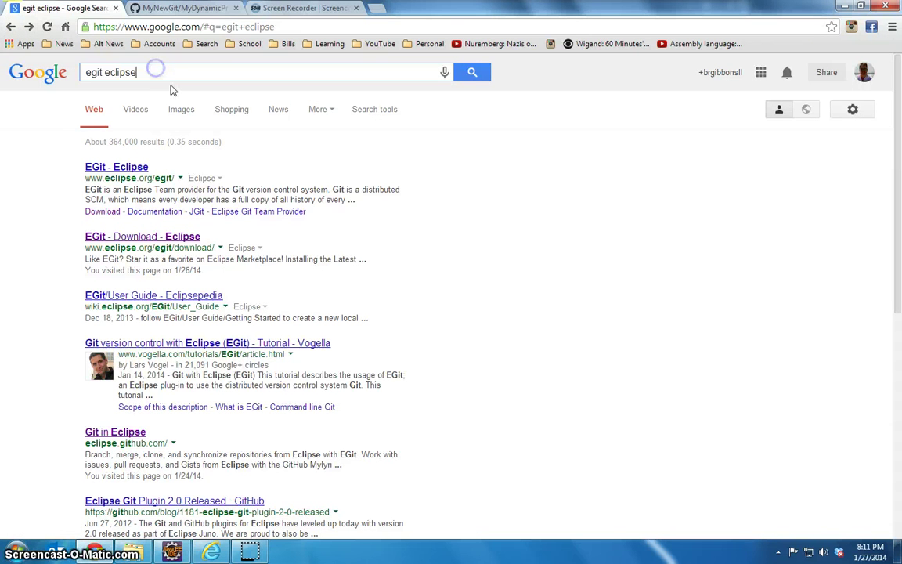
{"action": "left_click", "coordinate": [173, 90]}
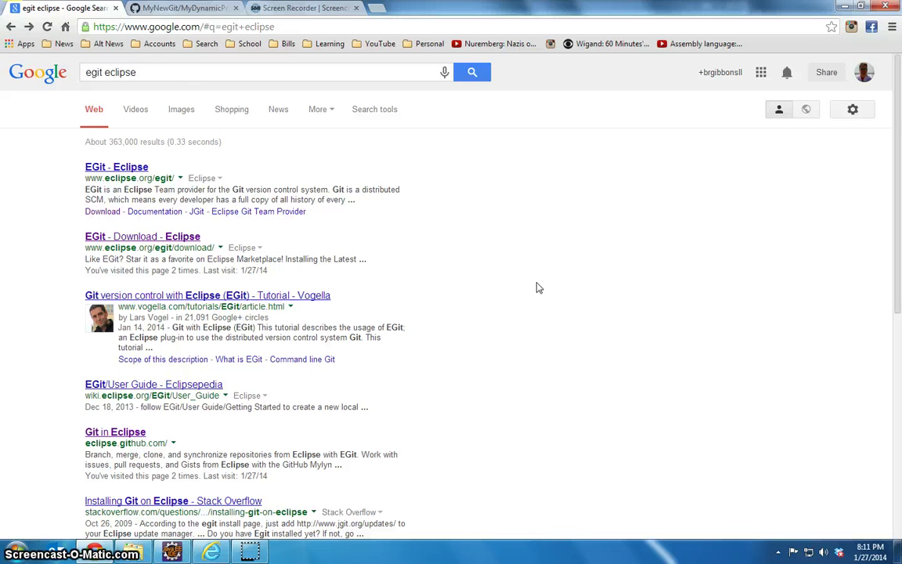
{"action": "left_click", "coordinate": [188, 239]}
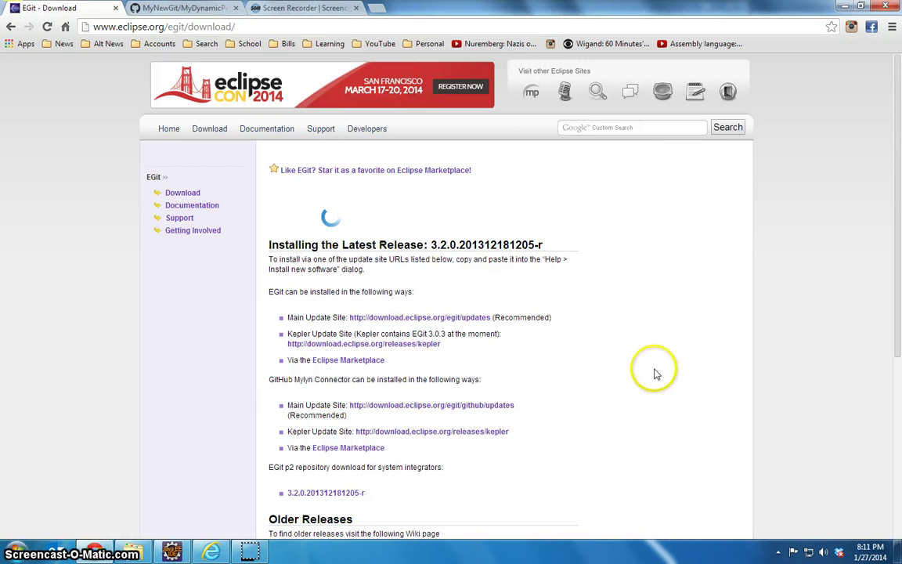
{"action": "scroll", "coordinate": [675, 321], "scroll_direction": "down", "scroll_amount": 3}
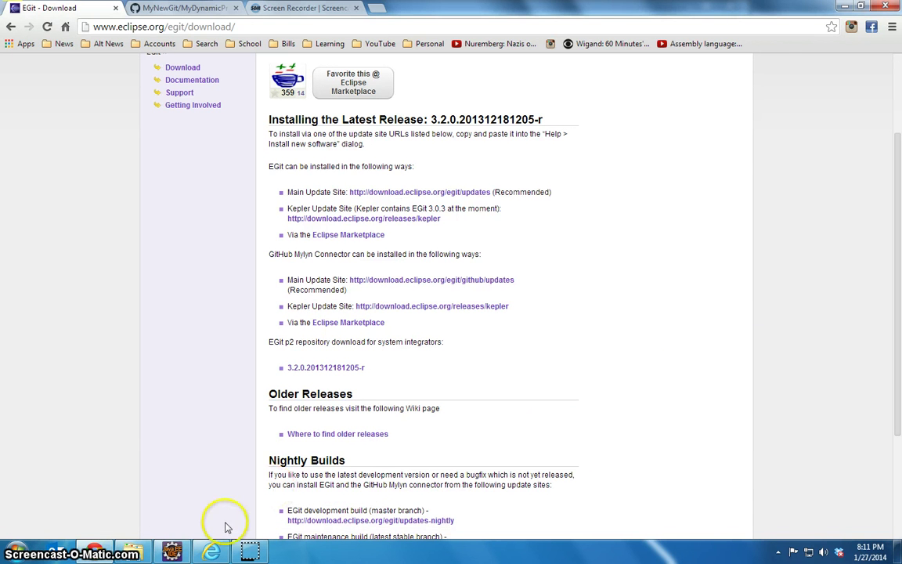
Switch to Eclipse, close the leftover Install dialog and the index.jsp editor, and open a fresh Install New Software dialog.
{"action": "left_click", "coordinate": [171, 552]}
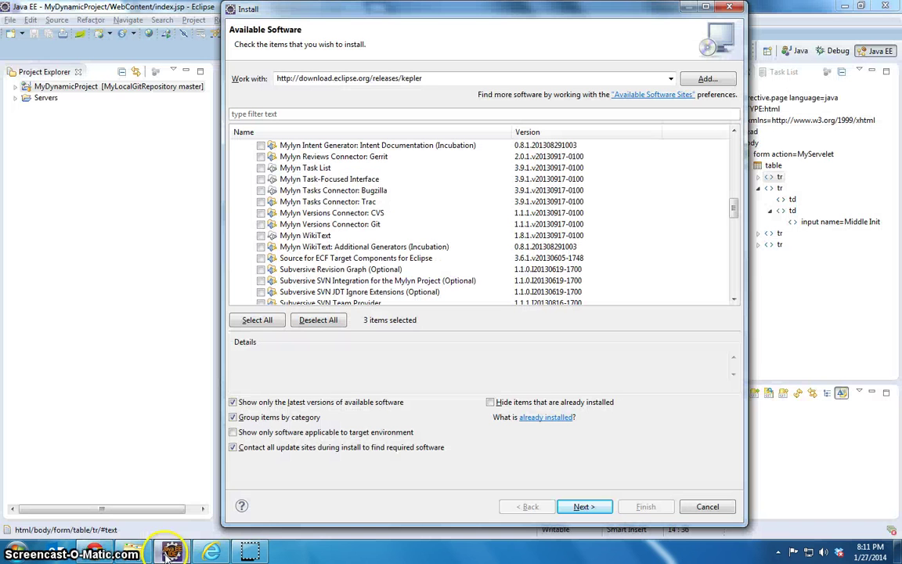
{"action": "left_click", "coordinate": [731, 8]}
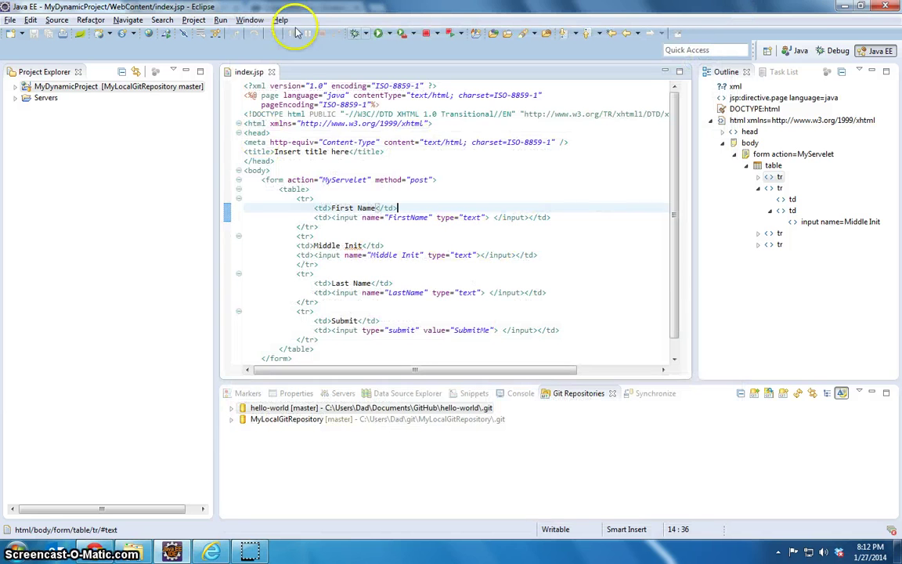
{"action": "left_click", "coordinate": [271, 71]}
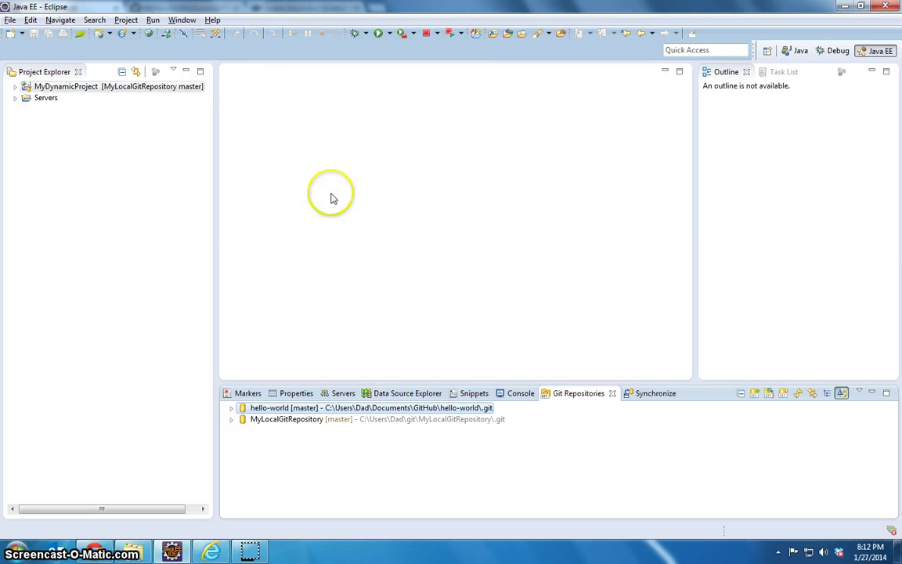
{"action": "left_click", "coordinate": [207, 22]}
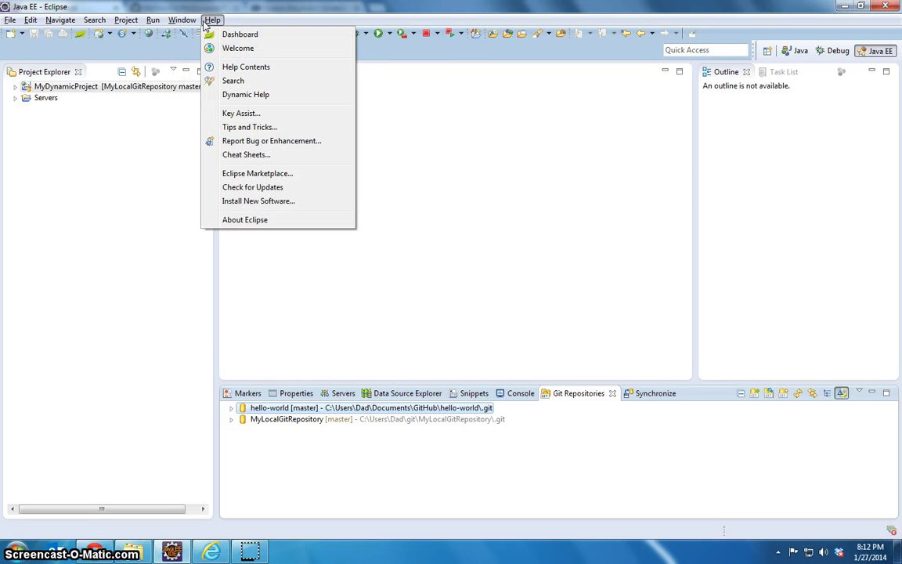
{"action": "left_click", "coordinate": [300, 202]}
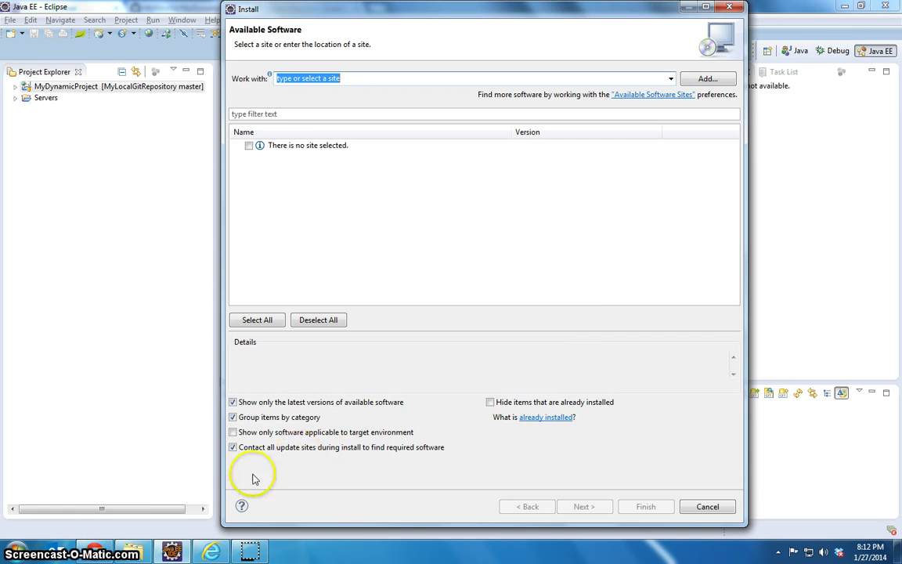
{"action": "left_click", "coordinate": [91, 551]}
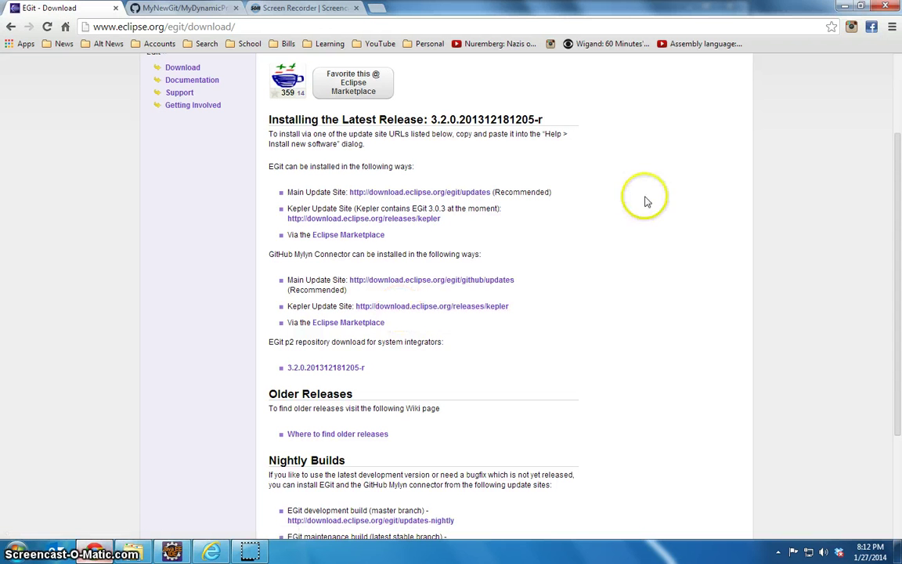
{"action": "scroll", "coordinate": [656, 222], "scroll_direction": "up", "scroll_amount": 2}
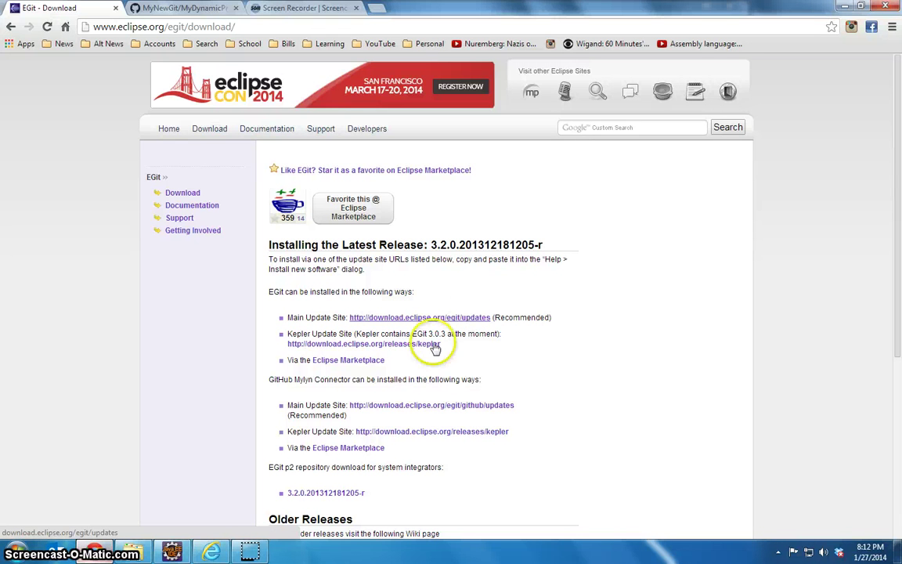
{"action": "left_click_drag", "start_coordinate": [291, 334], "coordinate": [353, 335]}
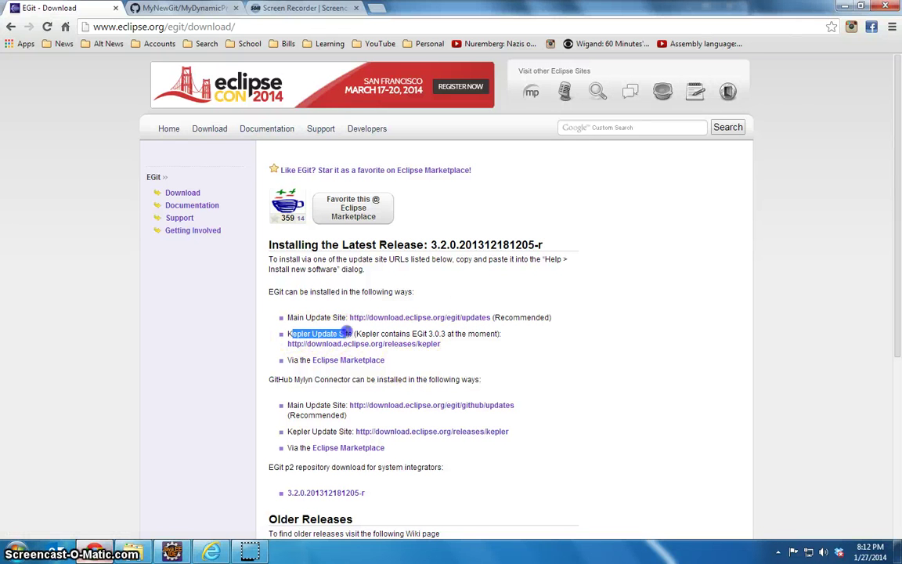
{"action": "left_click", "coordinate": [432, 345]}
{"action": "left_click_drag", "start_coordinate": [432, 345], "coordinate": [285, 345]}
{"action": "key", "text": "ctrl+c"}
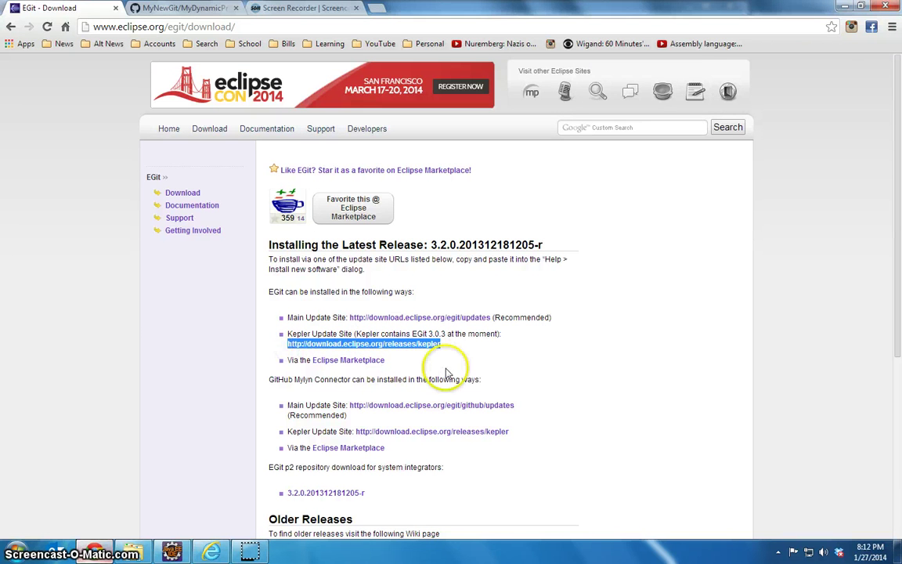
{"action": "key", "text": "alt+Tab"}
{"action": "left_click", "coordinate": [377, 83]}
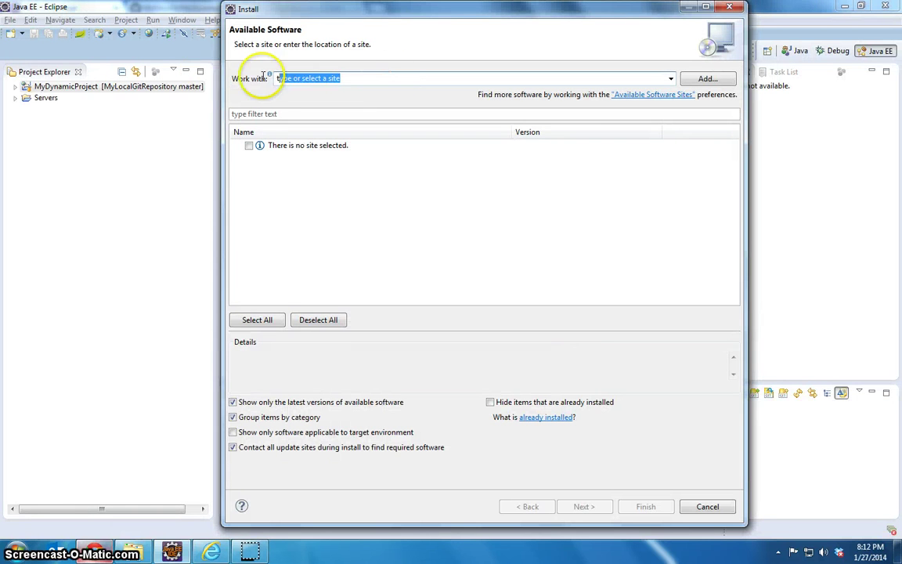
{"action": "key", "text": "ctrl+v"}
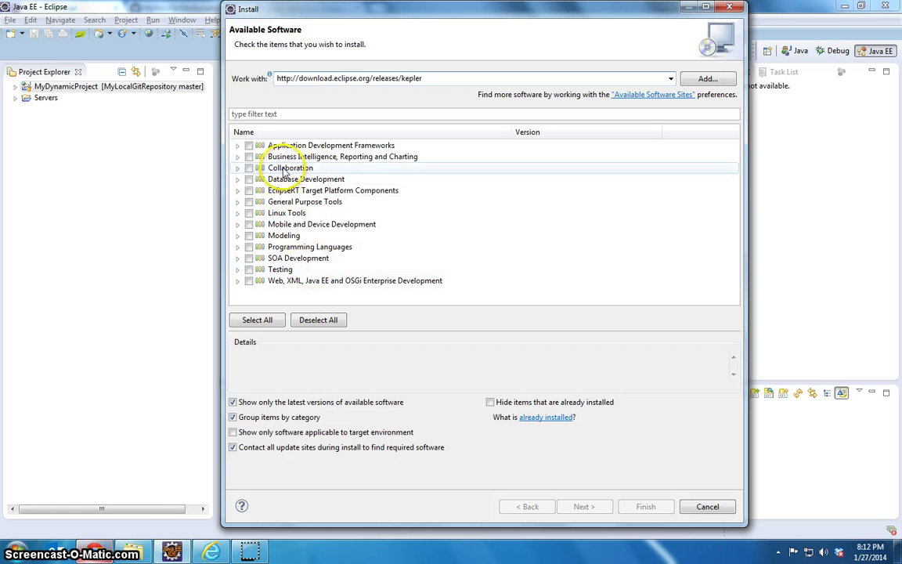
Under Collaboration, select Eclipse Git Team Provider, its Source Code item, and Eclipse GitHub integration with task focused interface.
{"action": "left_click", "coordinate": [237, 168]}
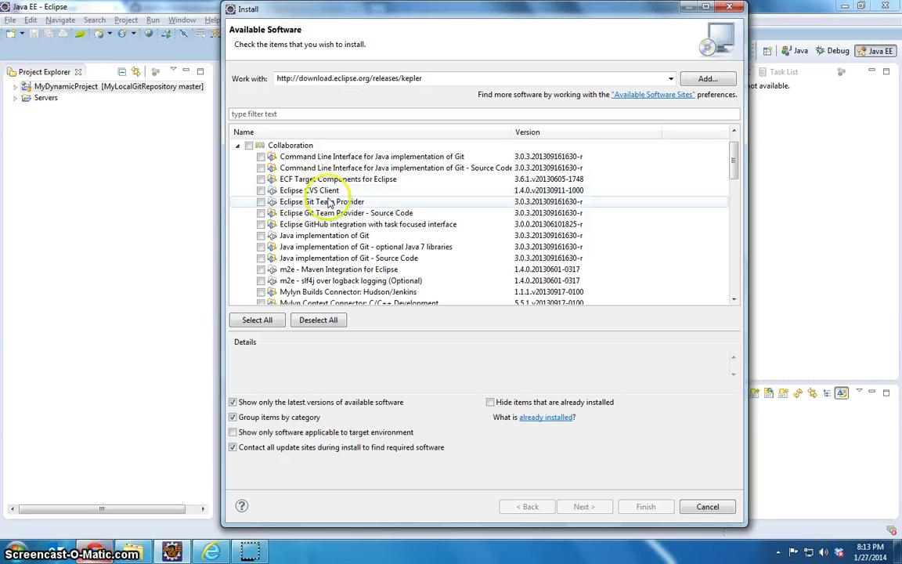
{"action": "left_click", "coordinate": [260, 202]}
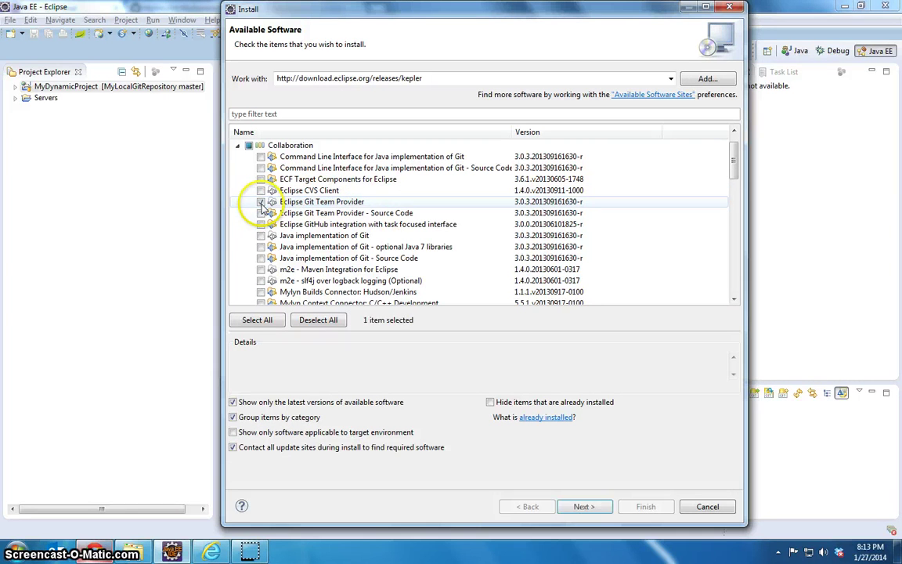
{"action": "left_click", "coordinate": [261, 213]}
{"action": "left_click", "coordinate": [261, 224]}
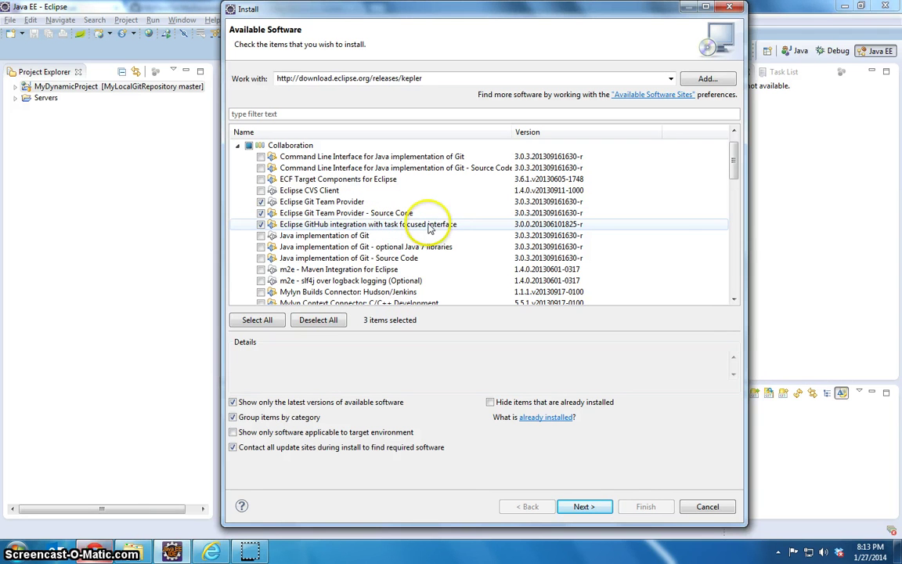
Proceed through the install details, accept the license agreement, and start installing the selected Git components.
{"action": "left_click", "coordinate": [599, 507]}
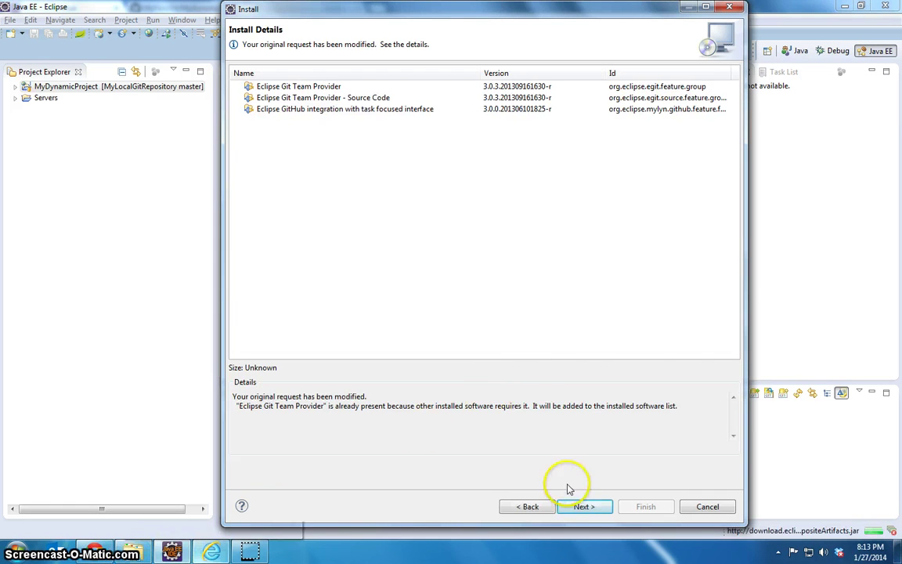
{"action": "left_click", "coordinate": [579, 506]}
{"action": "left_click", "coordinate": [520, 434]}
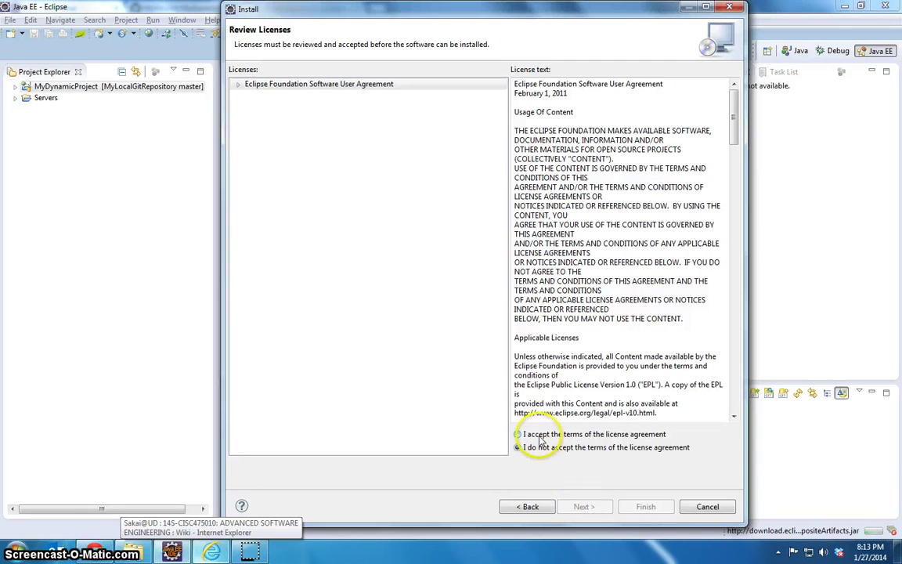
{"action": "left_click", "coordinate": [644, 507]}
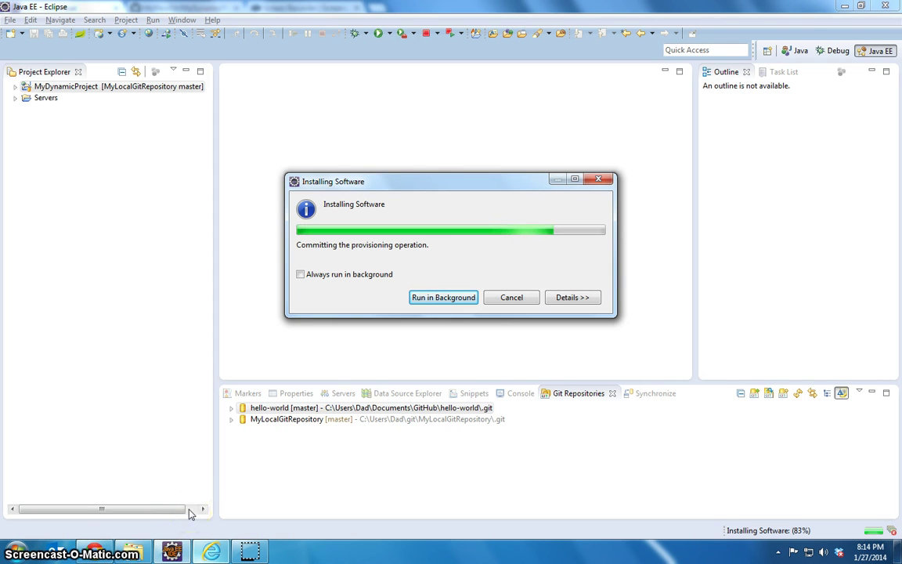
{"action": "left_click", "coordinate": [289, 474]}
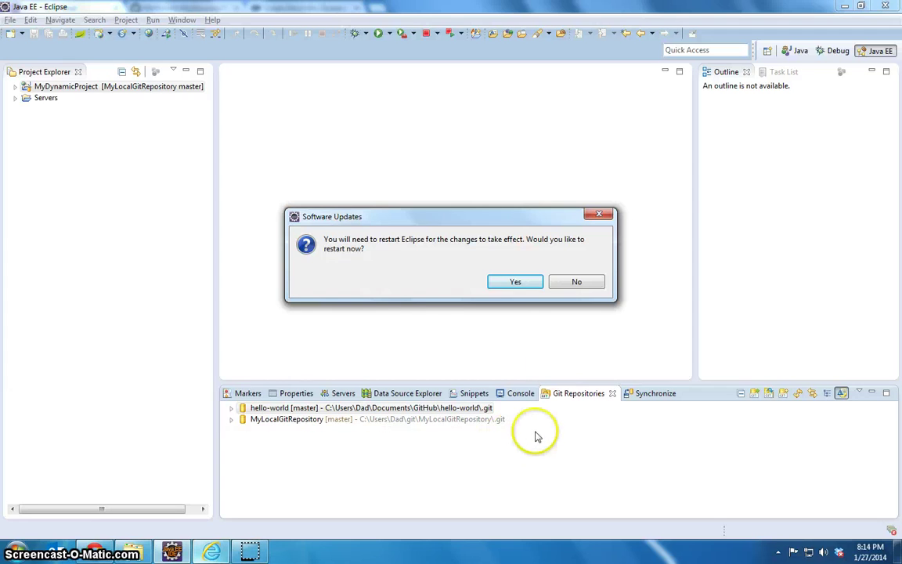
Restart Eclipse to apply the installed software and relaunch it with the suggested workspace folder.
{"action": "left_click", "coordinate": [517, 282]}
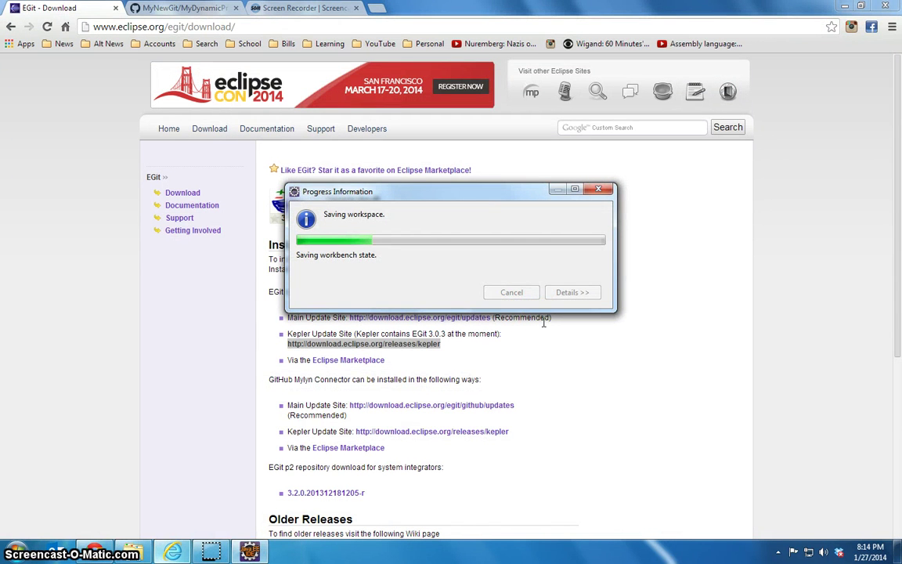
{"action": "left_click", "coordinate": [743, 407]}
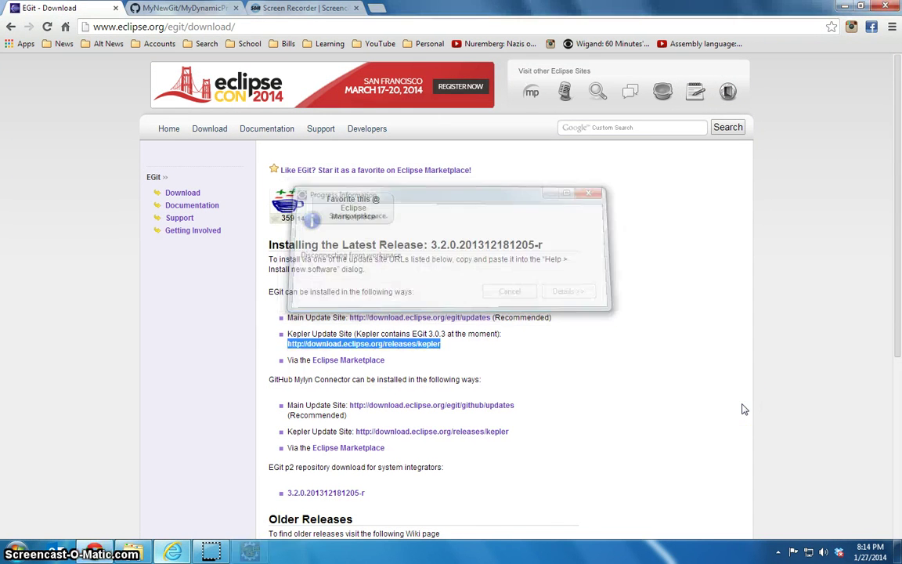
{"action": "left_click", "coordinate": [630, 456]}
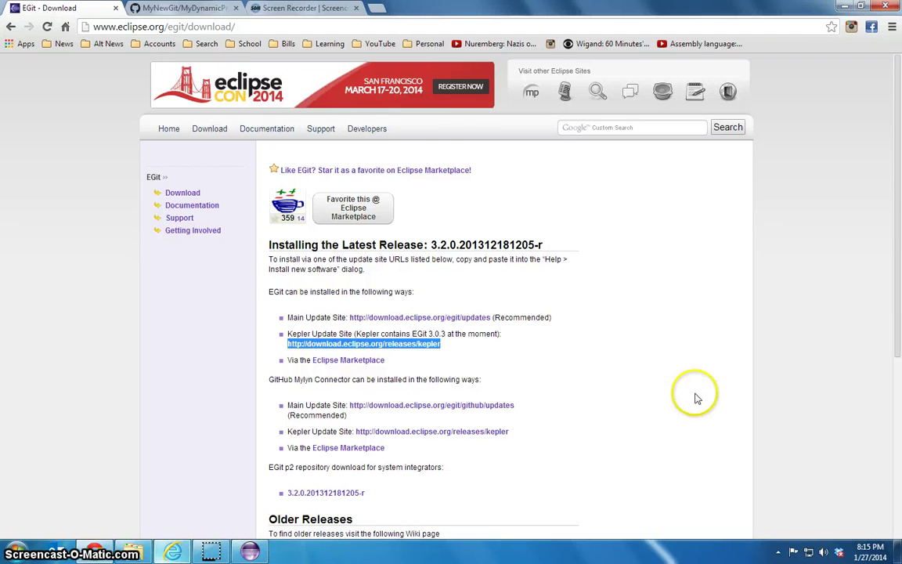
{"action": "scroll", "coordinate": [646, 393], "scroll_direction": "down", "scroll_amount": 3}
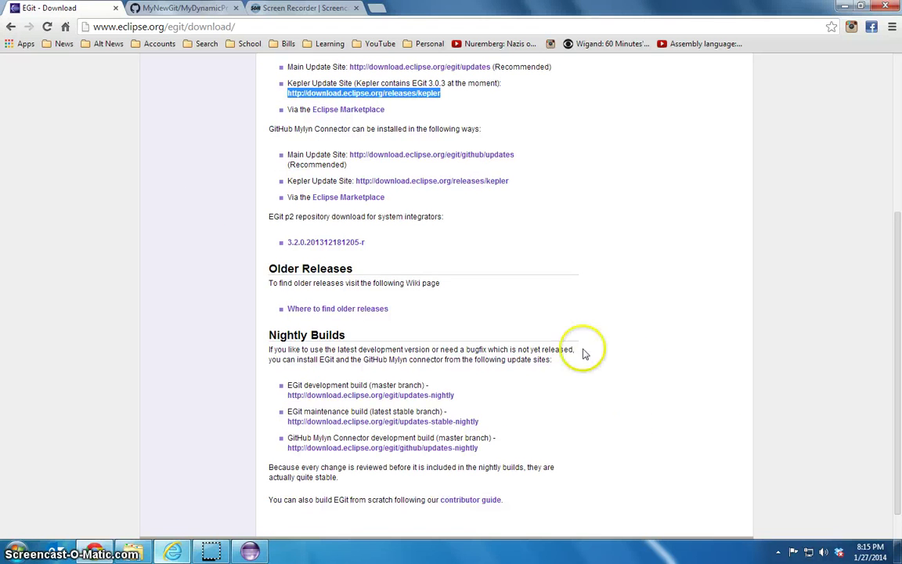
{"action": "scroll", "coordinate": [584, 356], "scroll_direction": "up", "scroll_amount": 3}
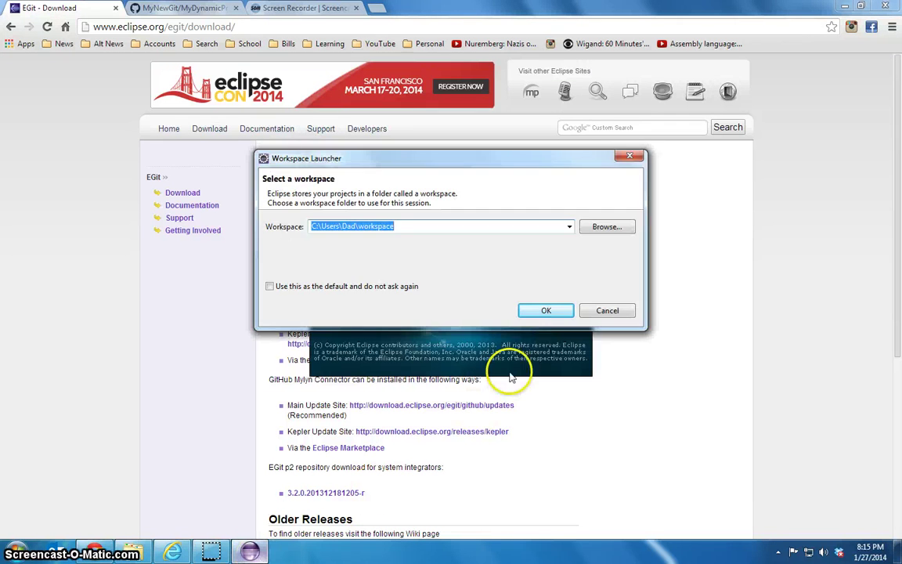
{"action": "left_click", "coordinate": [538, 311]}
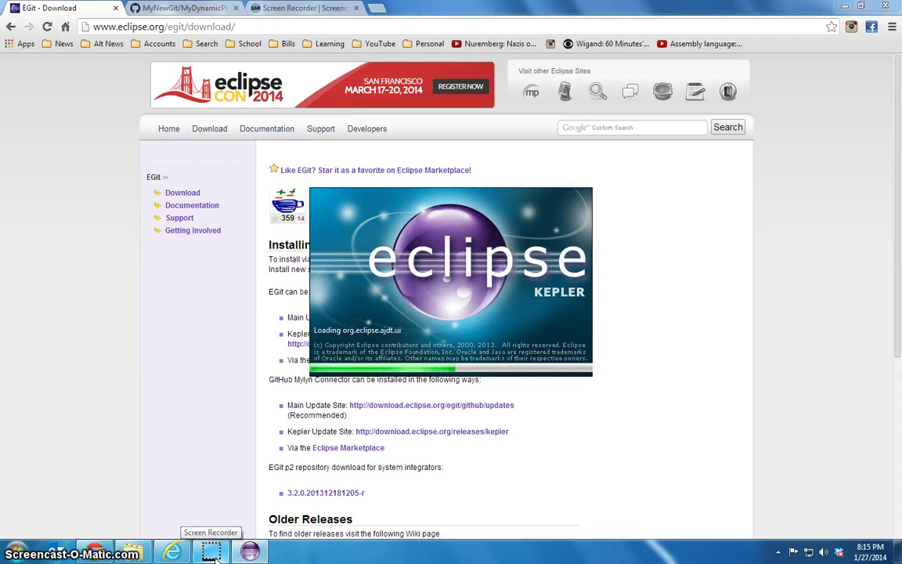
{"action": "left_click", "coordinate": [211, 553]}
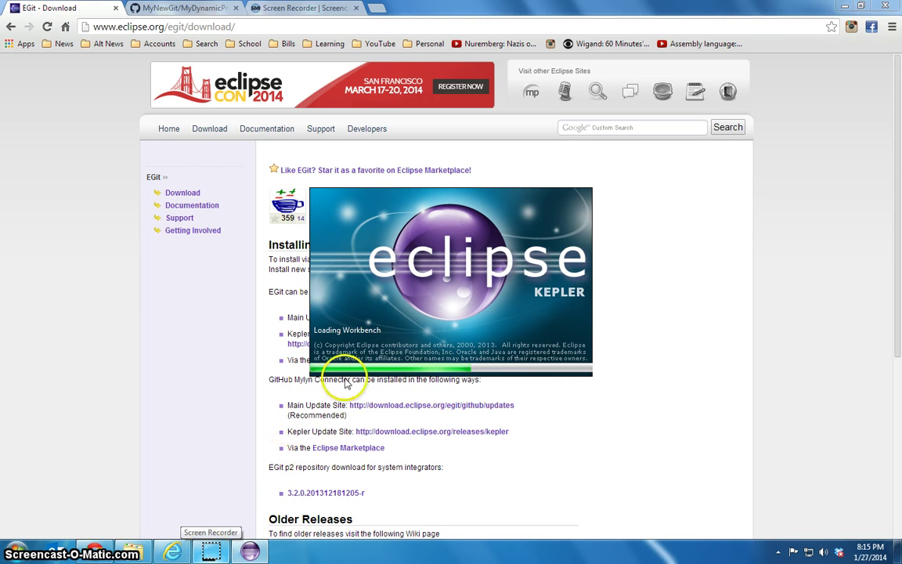